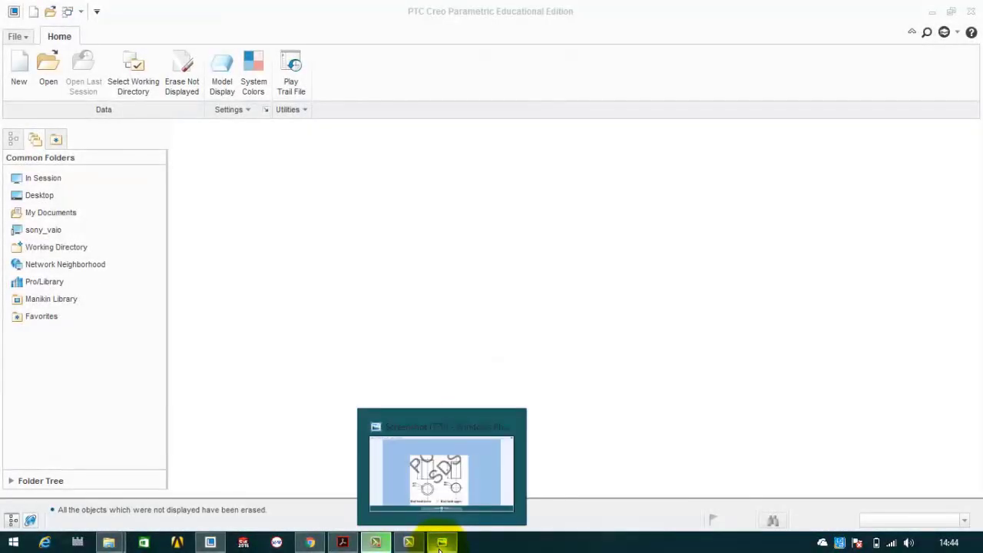
# Step: Bring the rod bush reference drawing in Photo Viewer to the front
pyautogui.click(440, 545)
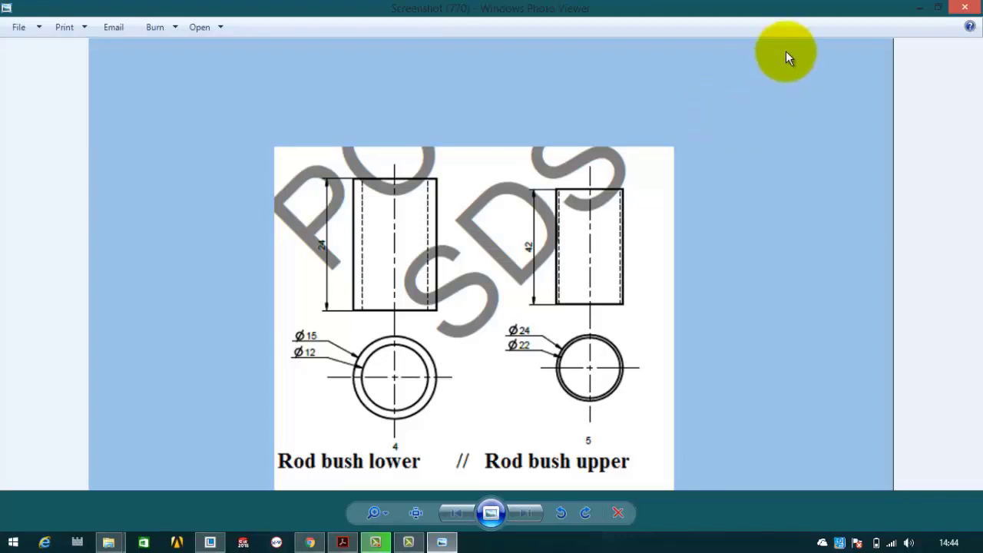
# Step: Create a new part named rod_bush_lower from the mmks template, then redisplay the drawing
pyautogui.click(917, 7)
pyautogui.click(17, 85)
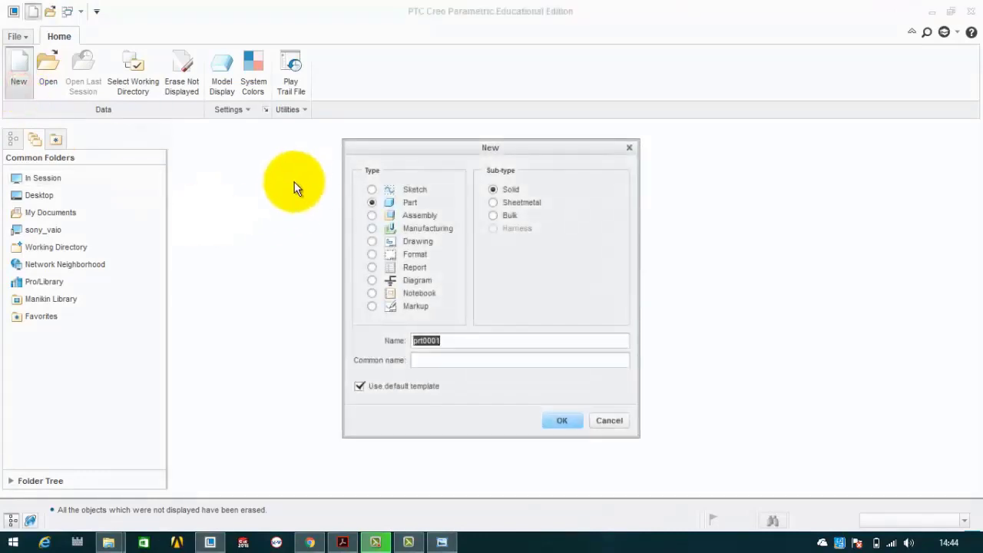
pyautogui.click(361, 386)
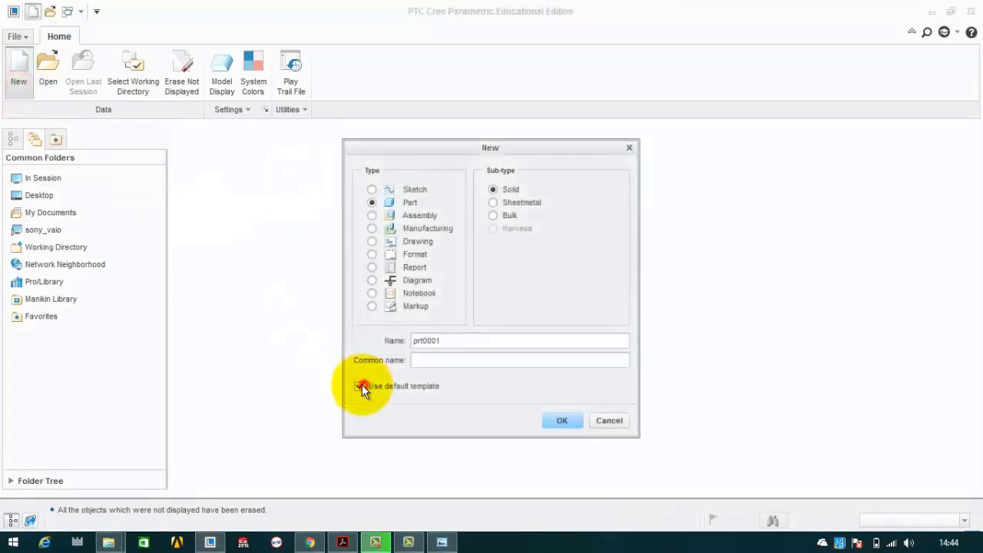
pyautogui.doubleClick(468, 340)
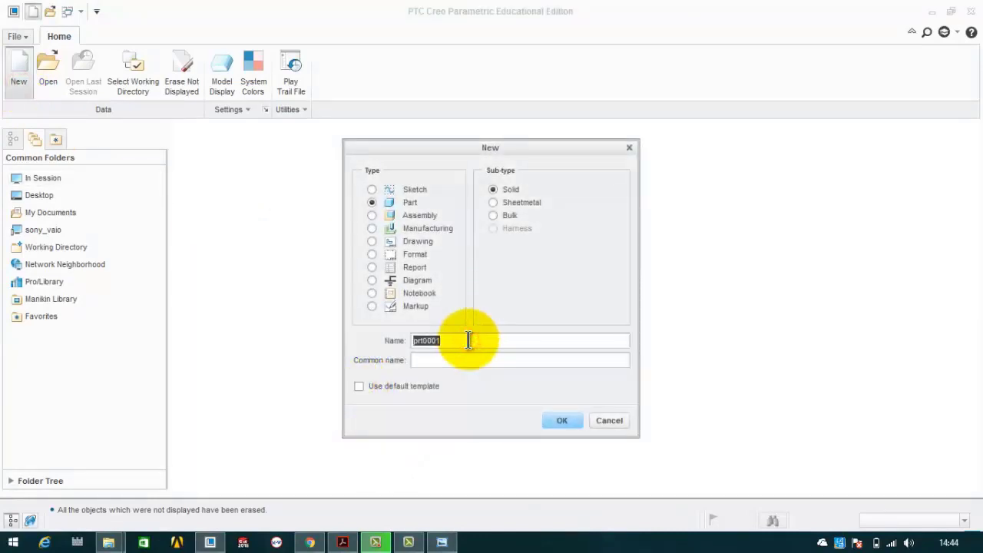
pyautogui.write('rod_bush_lower')
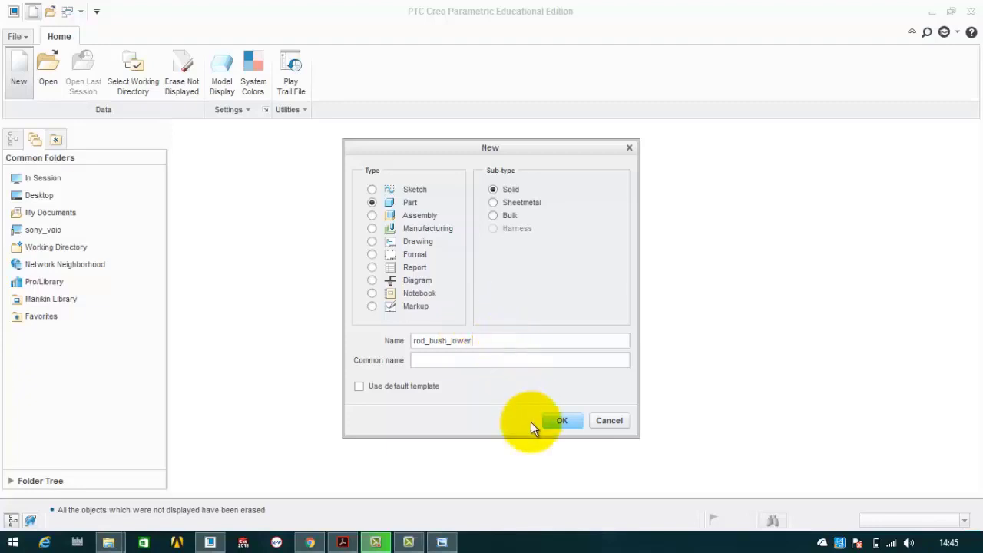
pyautogui.click(543, 419)
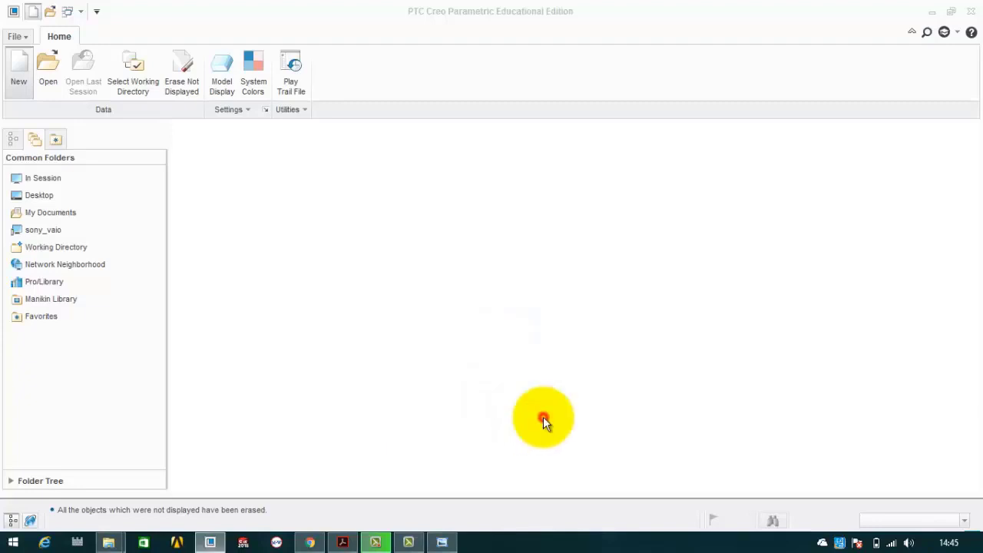
pyautogui.click(428, 202)
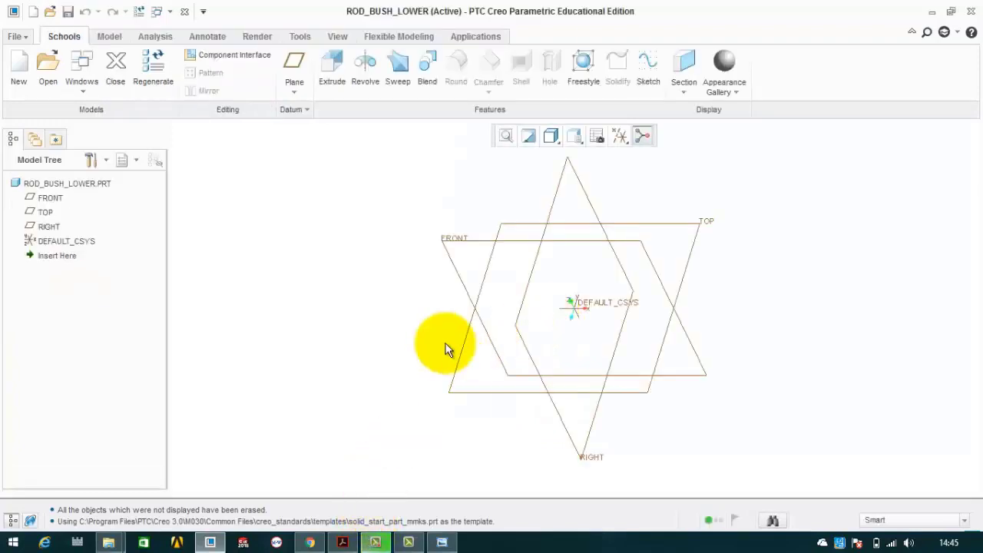
pyautogui.click(441, 542)
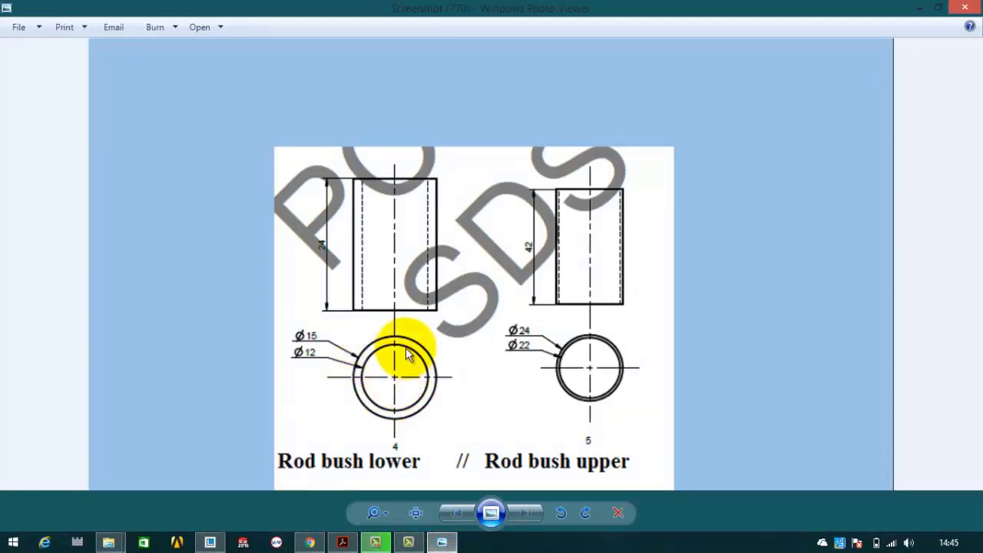
# Step: Start an Extrude sketched on the TOP plane, checking the drawing for dimensions
pyautogui.click(918, 8)
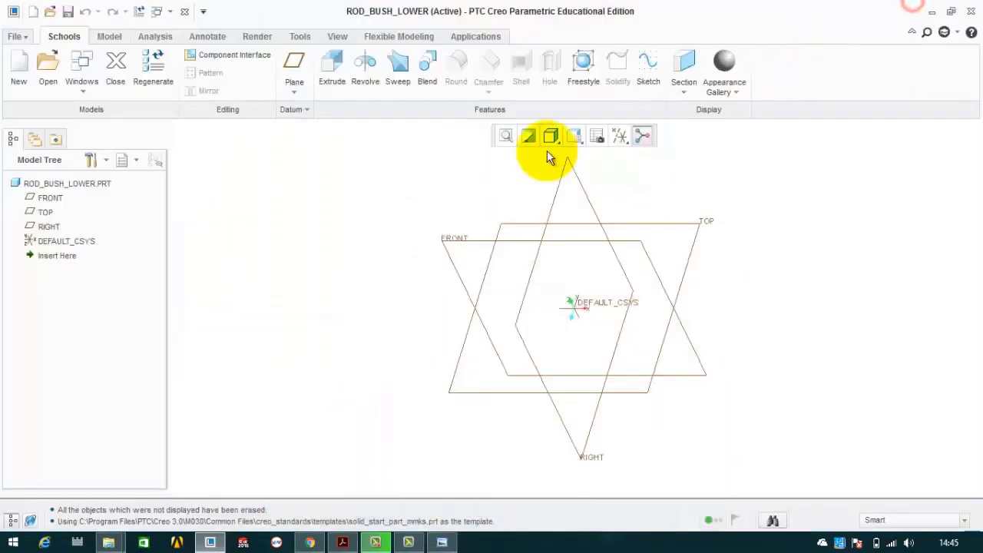
pyautogui.click(113, 37)
pyautogui.click(379, 50)
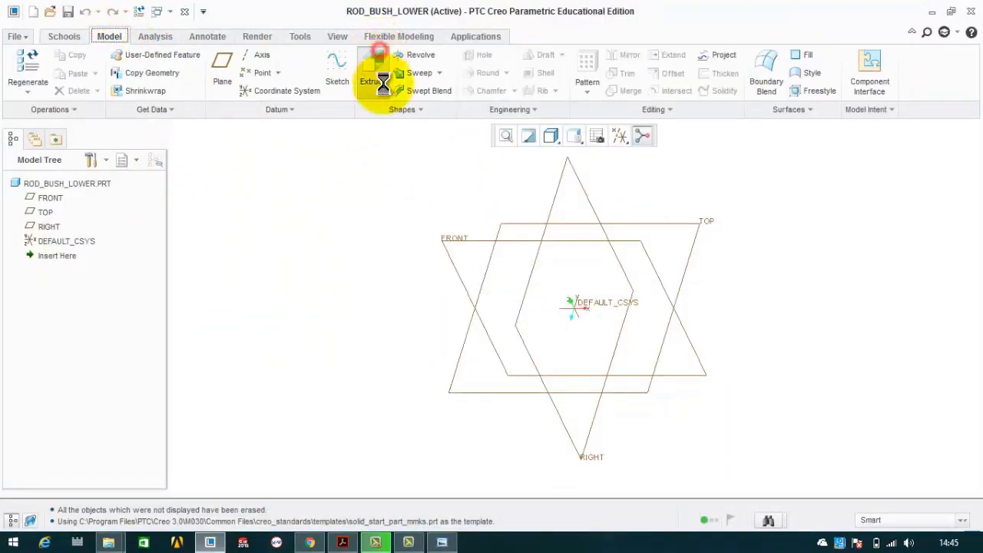
pyautogui.click(637, 238)
pyautogui.click(442, 542)
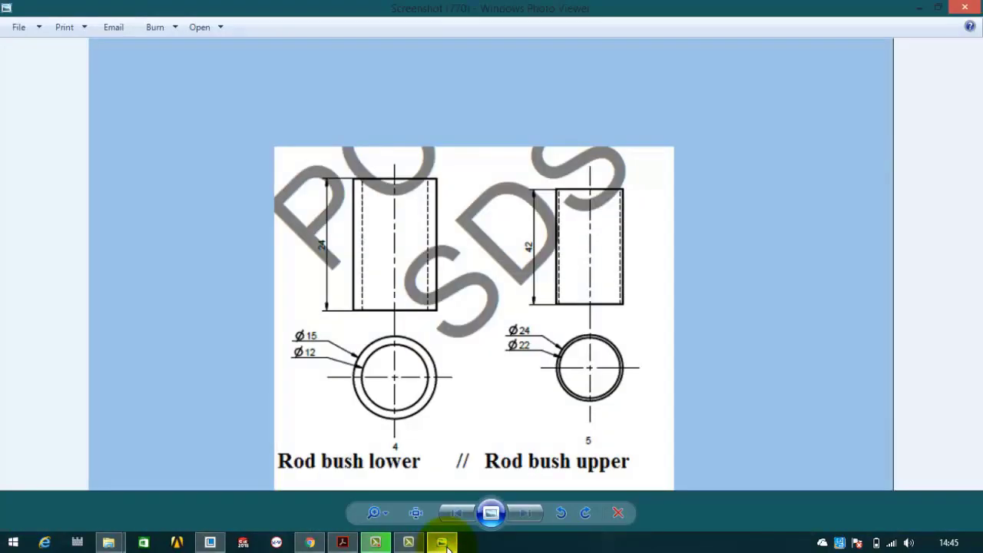
pyautogui.click(443, 543)
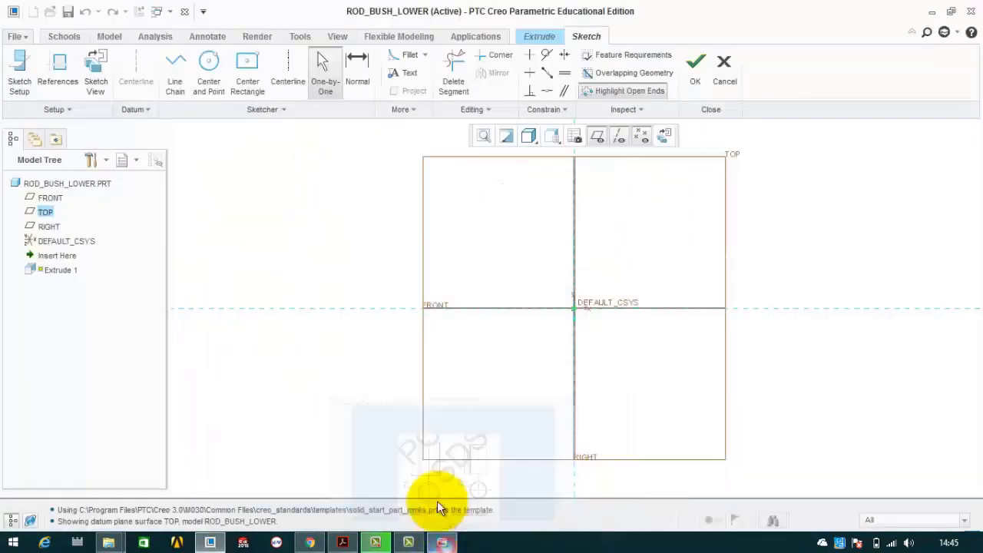
# Step: Draw two concentric Center and Point circles at the origin
pyautogui.click(208, 63)
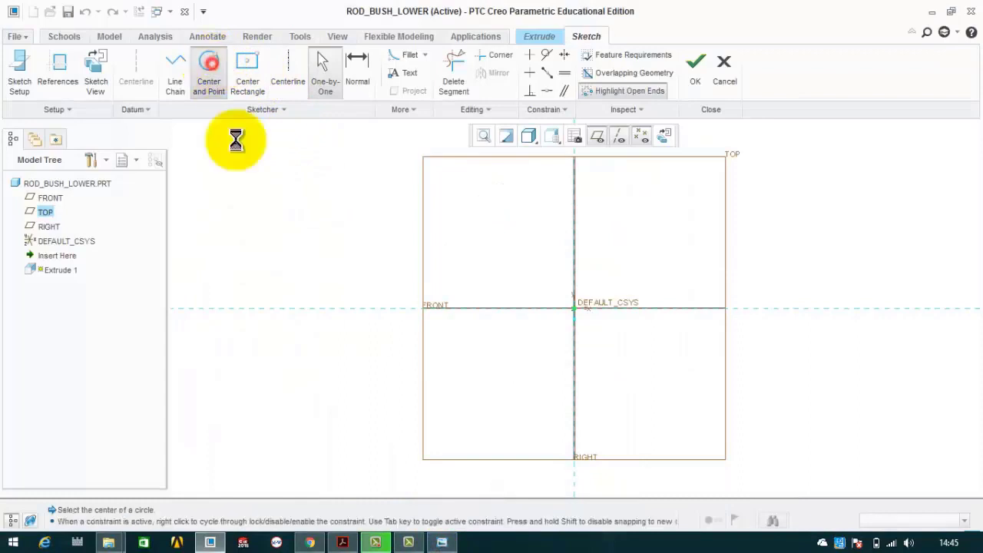
pyautogui.click(578, 306)
pyautogui.click(598, 244)
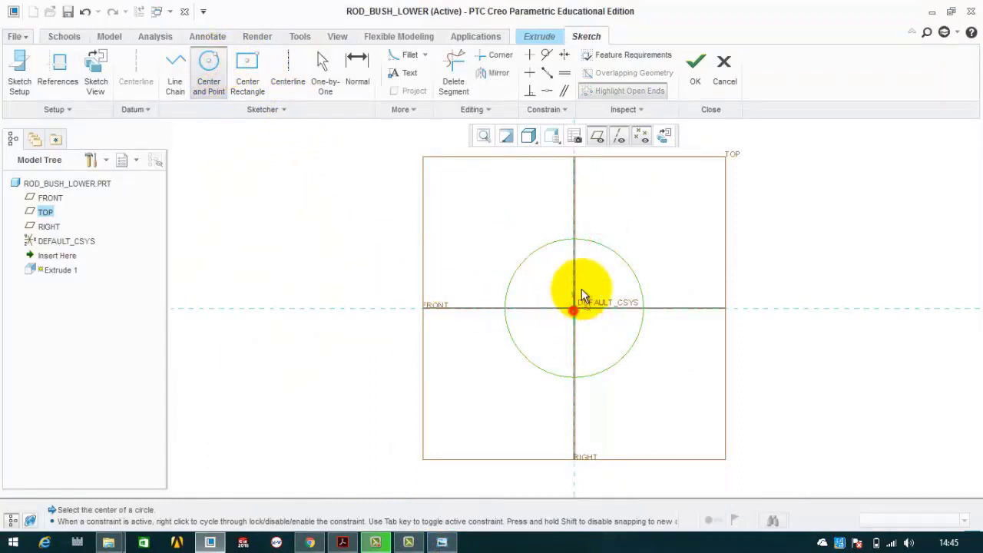
pyautogui.click(576, 306)
pyautogui.click(601, 256)
pyautogui.middleClick(568, 235)
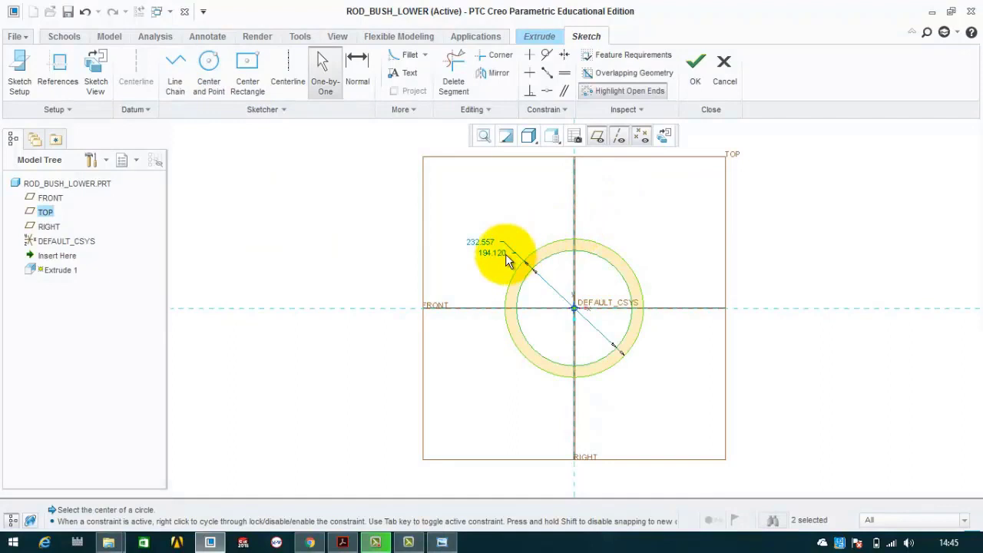
# Step: Set the inner circle diameter to 12 and the outer to 15
pyautogui.doubleClick(505, 255)
pyautogui.write('12')
pyautogui.press('Return')
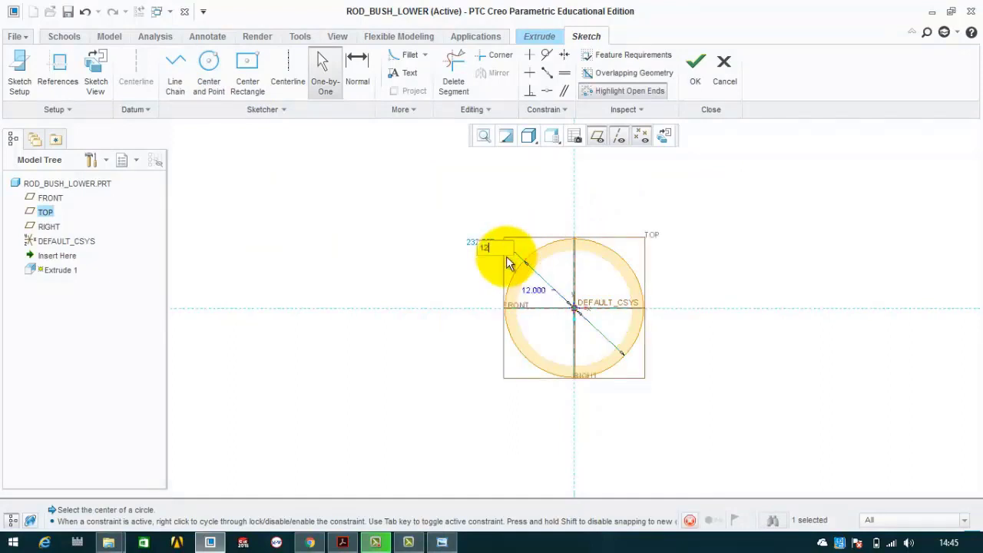
pyautogui.doubleClick(494, 243)
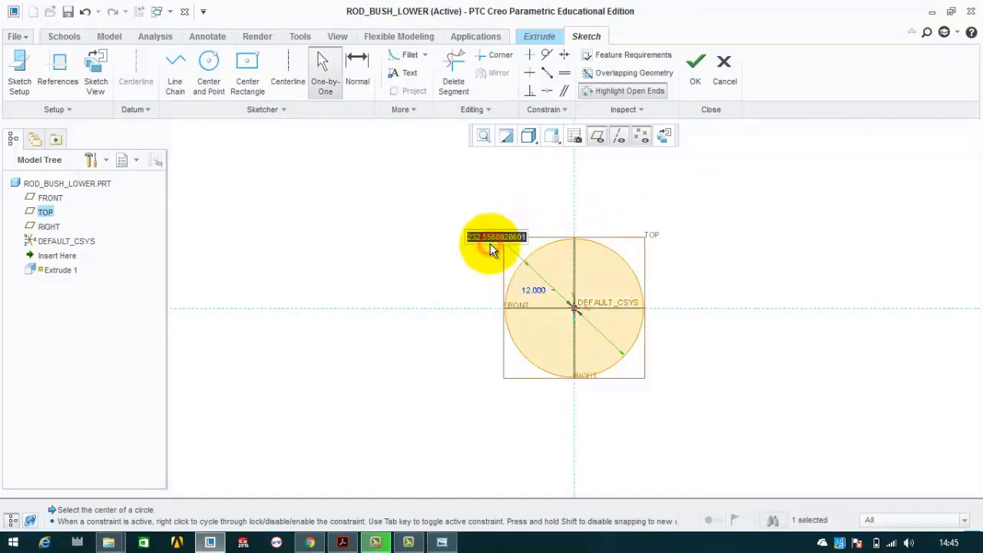
pyautogui.write('15')
pyautogui.press('Return')
pyautogui.scroll(1, 566, 307)
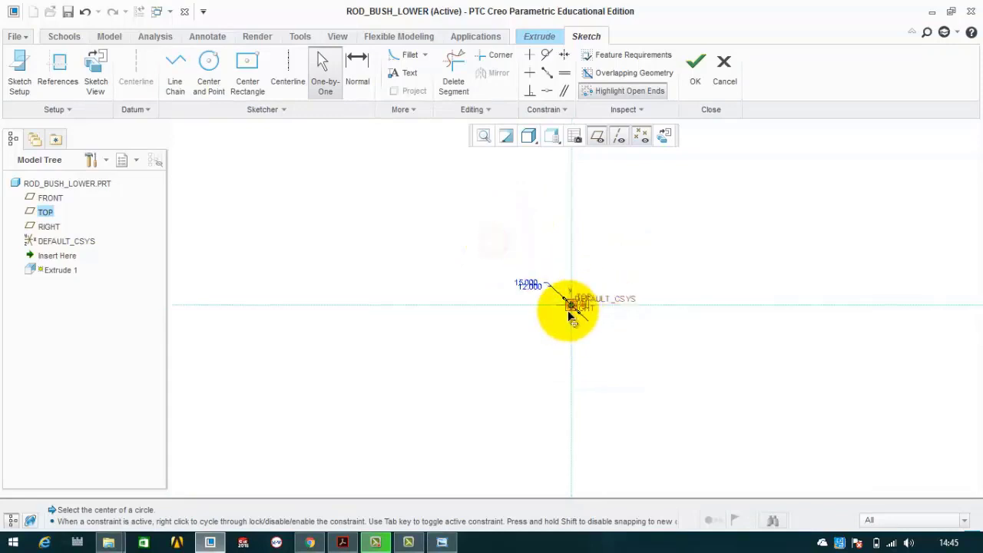
pyautogui.scroll(1, 564, 301)
pyautogui.scroll(1, 566, 302)
pyautogui.scroll(3, 568, 307)
pyautogui.scroll(1, 571, 320)
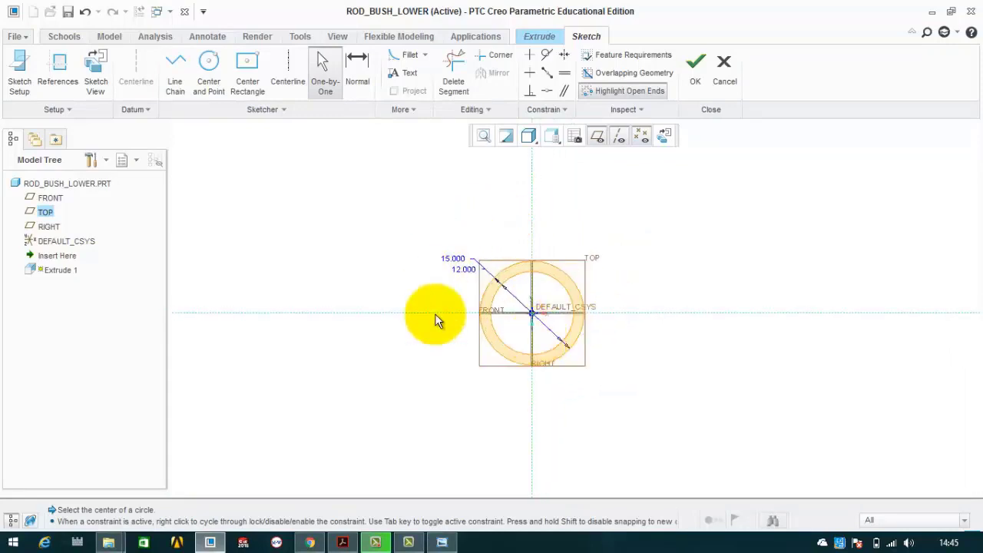
# Step: Extrude the ring sketch 24 mm symmetrically about the TOP plane and finish the feature
pyautogui.click(694, 87)
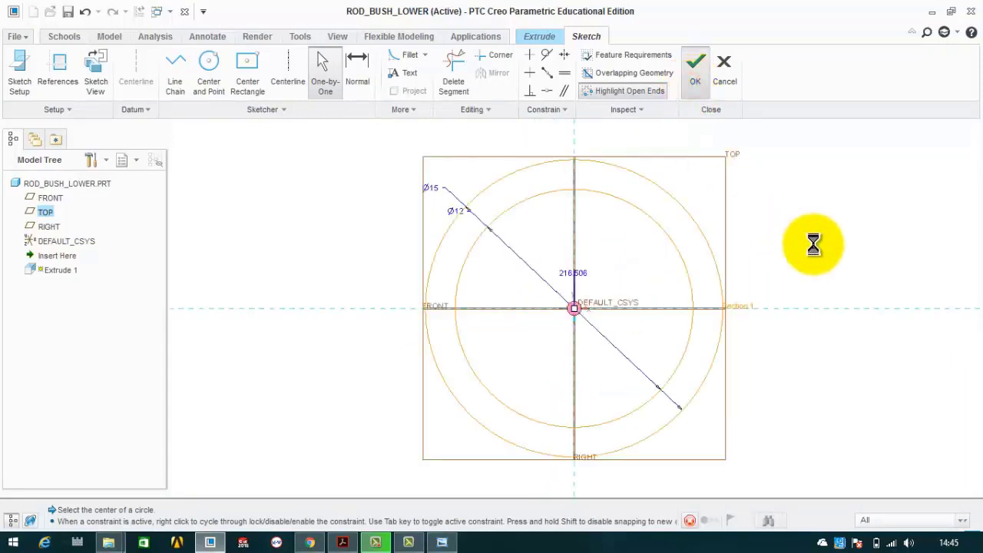
pyautogui.click(441, 542)
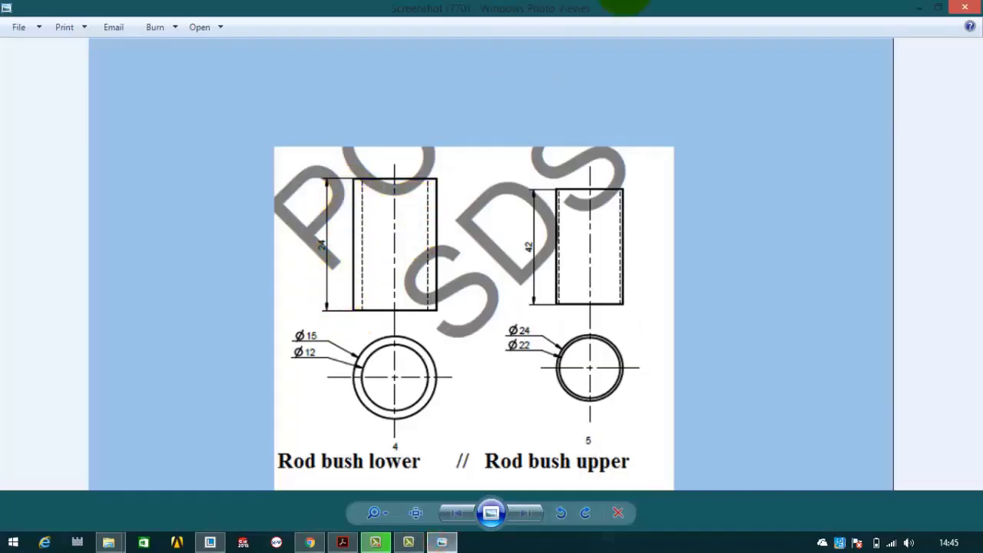
pyautogui.click(916, 7)
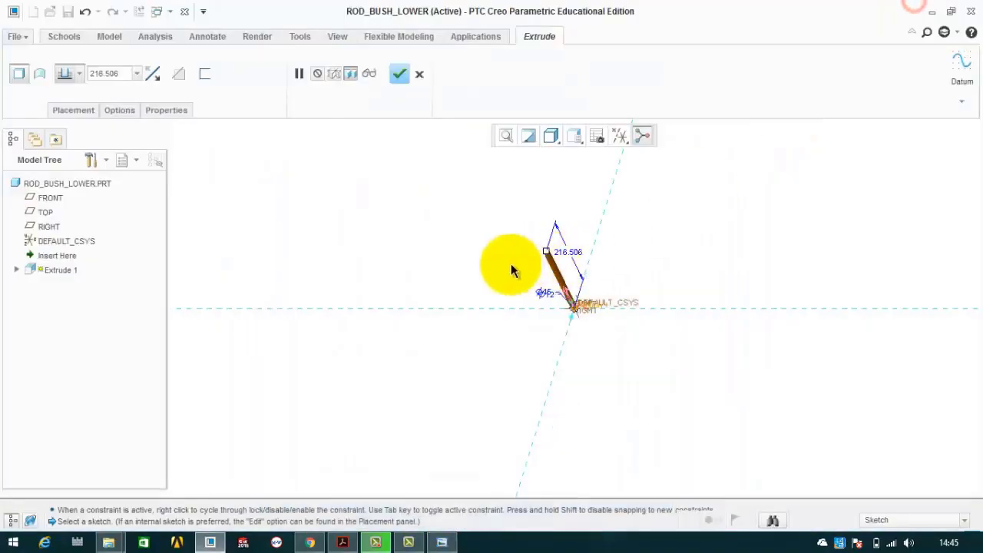
pyautogui.doubleClick(128, 74)
pyautogui.write('24')
pyautogui.press('Return')
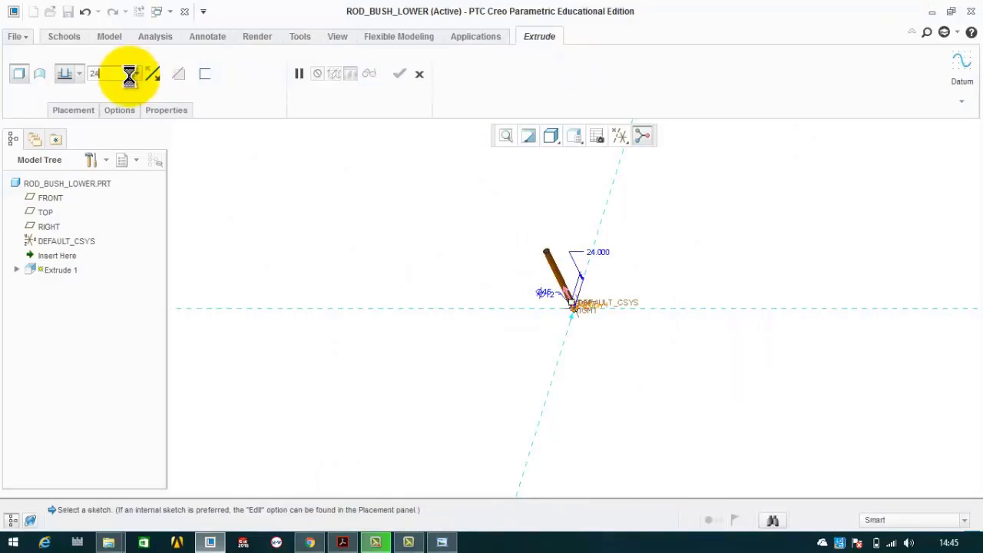
pyautogui.click(80, 76)
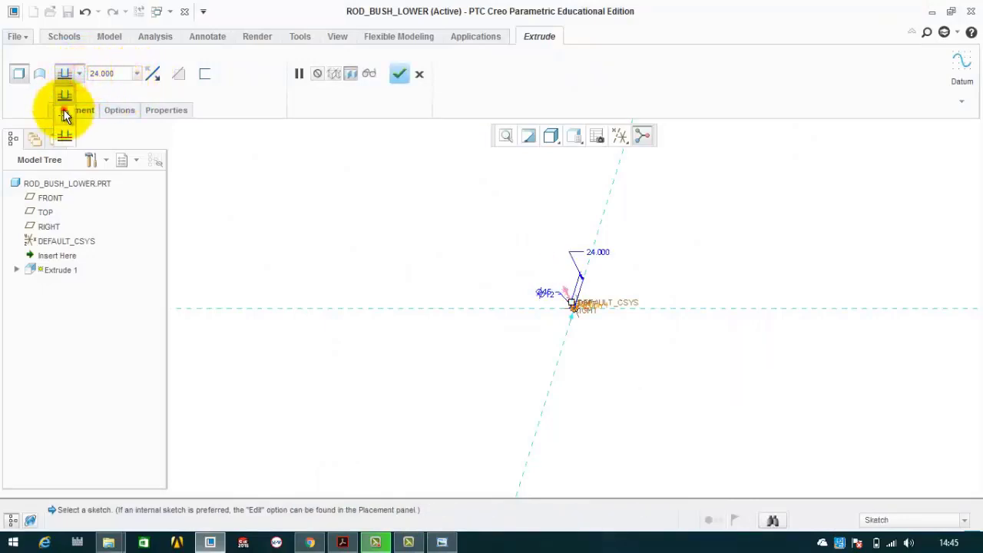
pyautogui.click(63, 110)
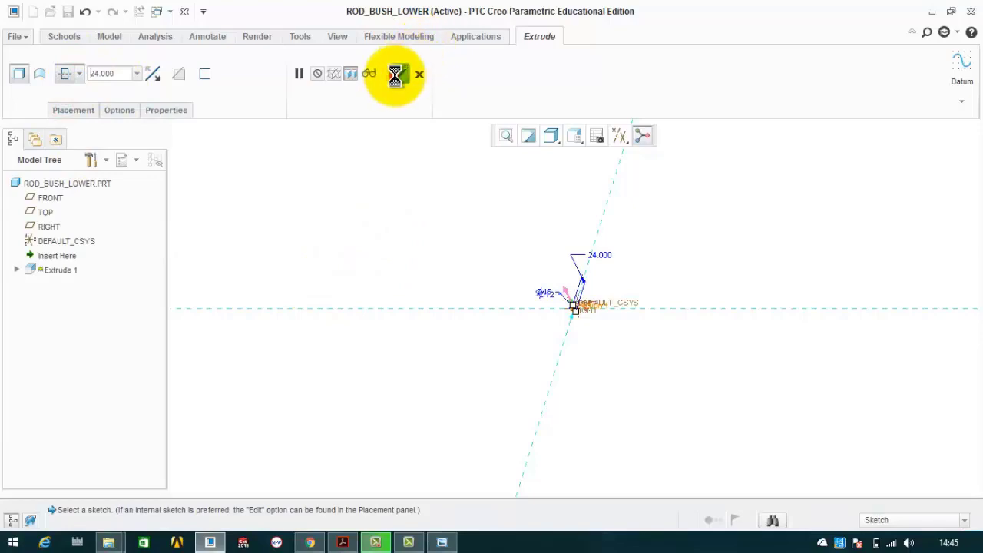
pyautogui.click(399, 73)
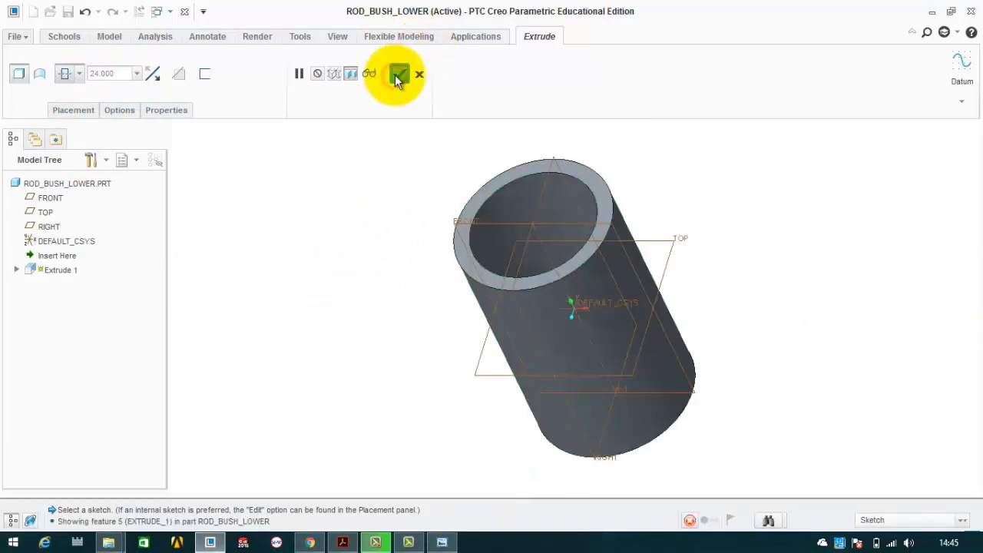
# Step: Save a copy named Rod_bush_lower1, then close the lower bush part
pyautogui.click(28, 36)
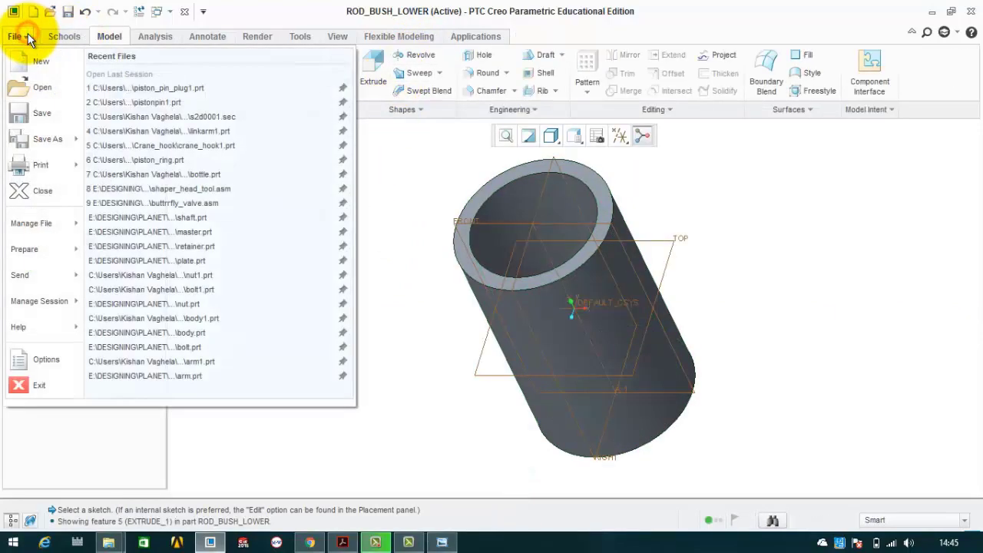
pyautogui.click(38, 139)
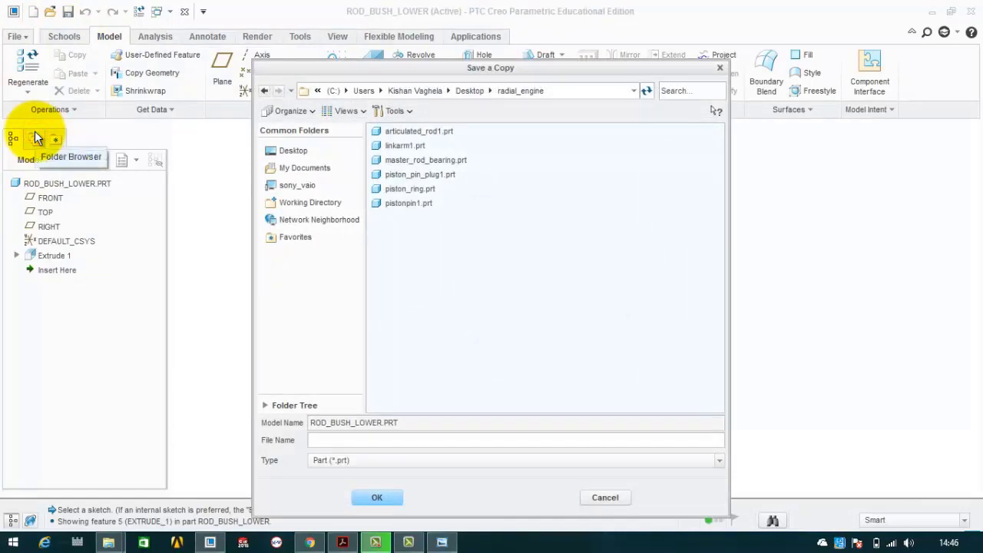
pyautogui.write('Rod_bush_lower1')
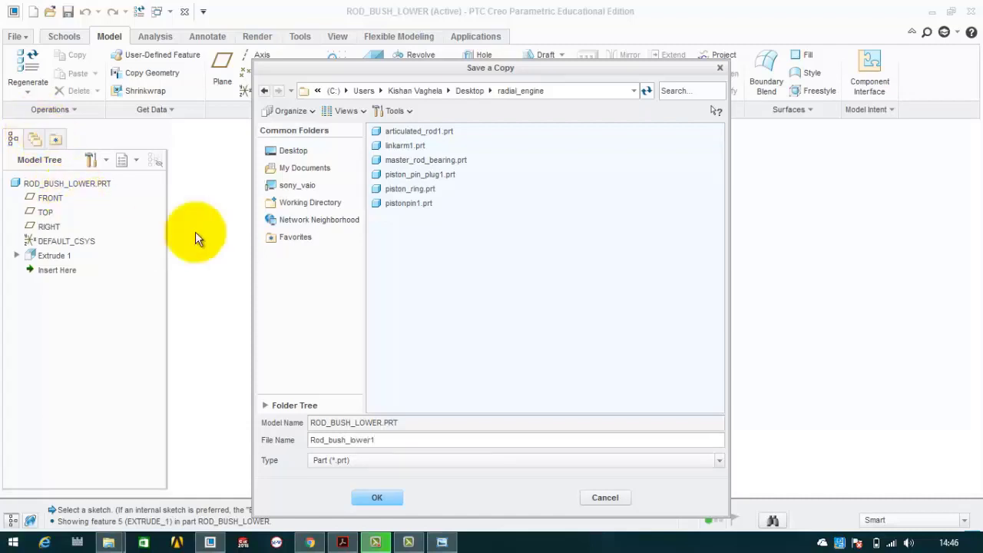
pyautogui.click(377, 497)
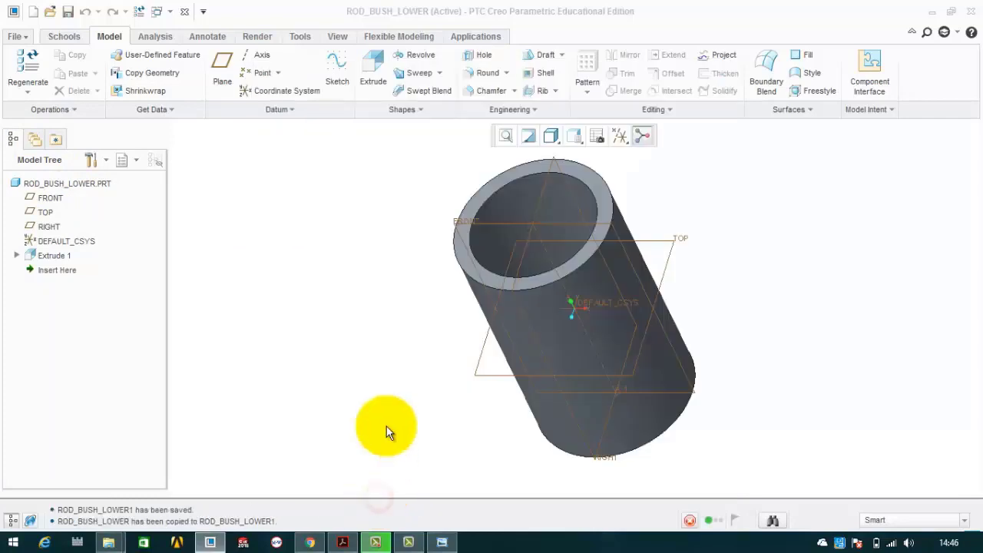
pyautogui.click(63, 36)
pyautogui.click(119, 61)
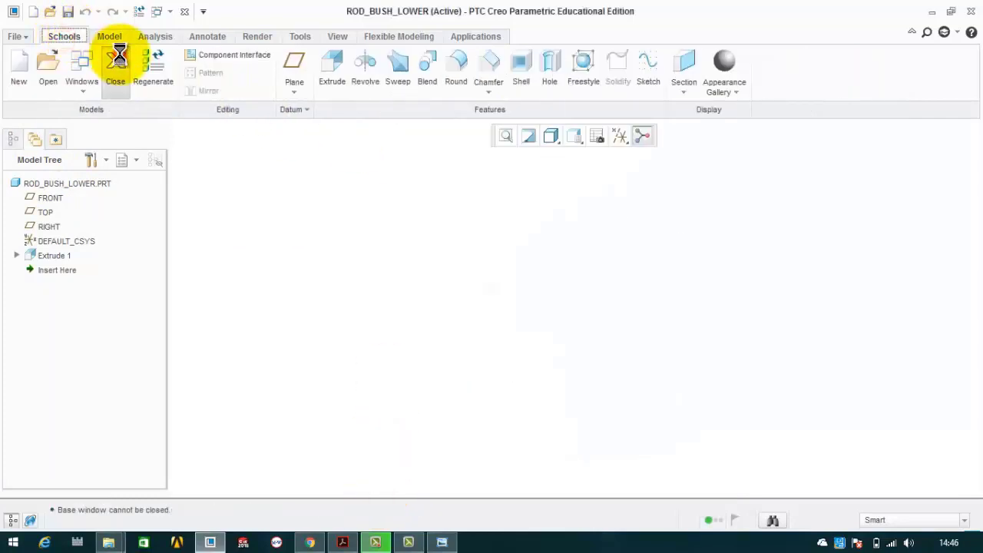
pyautogui.click(439, 543)
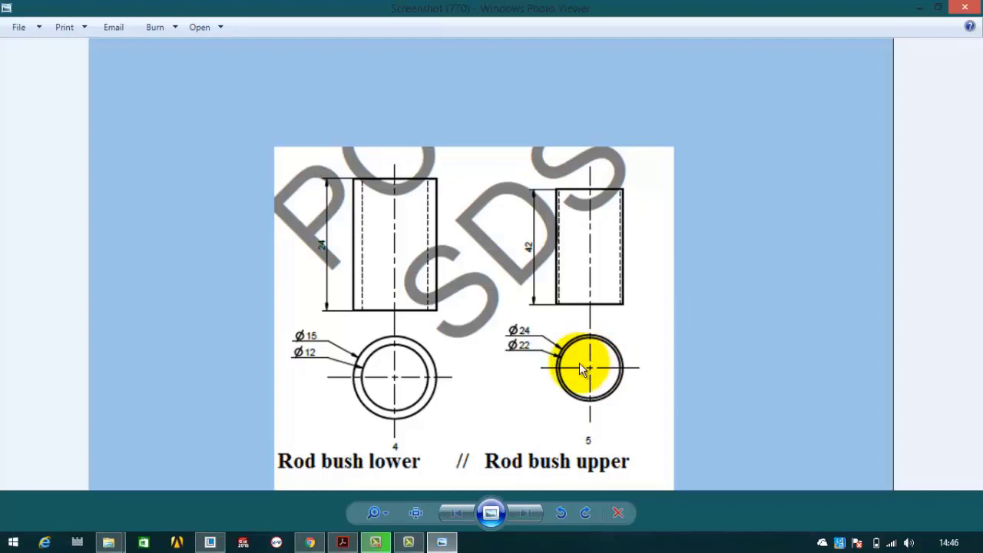
# Step: Create a new part named rod_bush_upper from the solid_start_part_mmks template
pyautogui.click(919, 8)
pyautogui.click(23, 73)
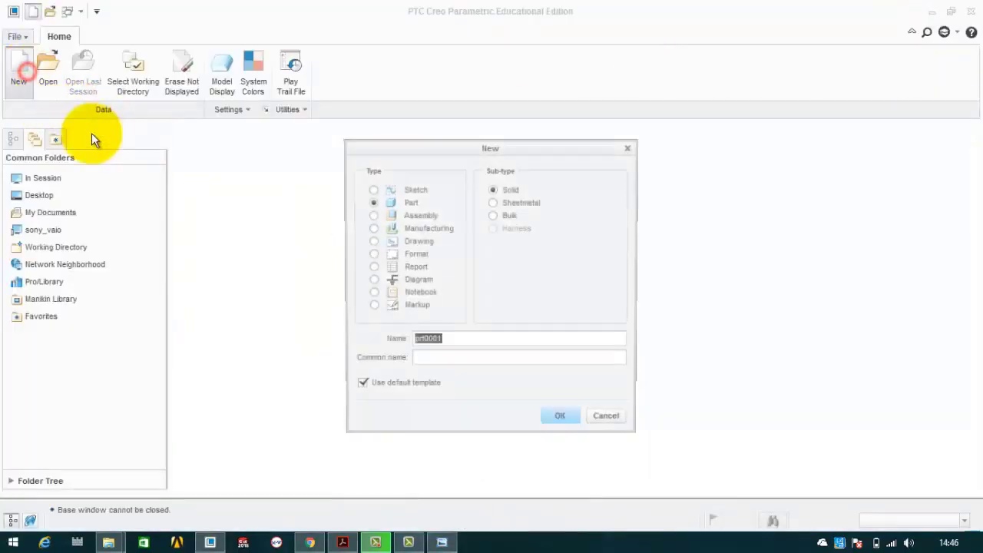
pyautogui.click(359, 385)
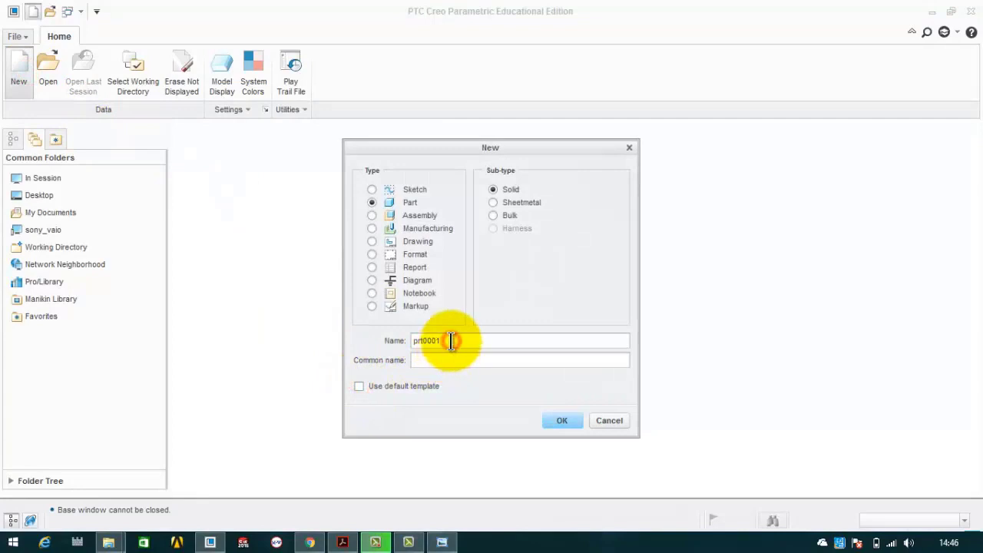
pyautogui.doubleClick(451, 340)
pyautogui.write('Rod_bush_upper')
pyautogui.click(561, 418)
pyautogui.click(448, 203)
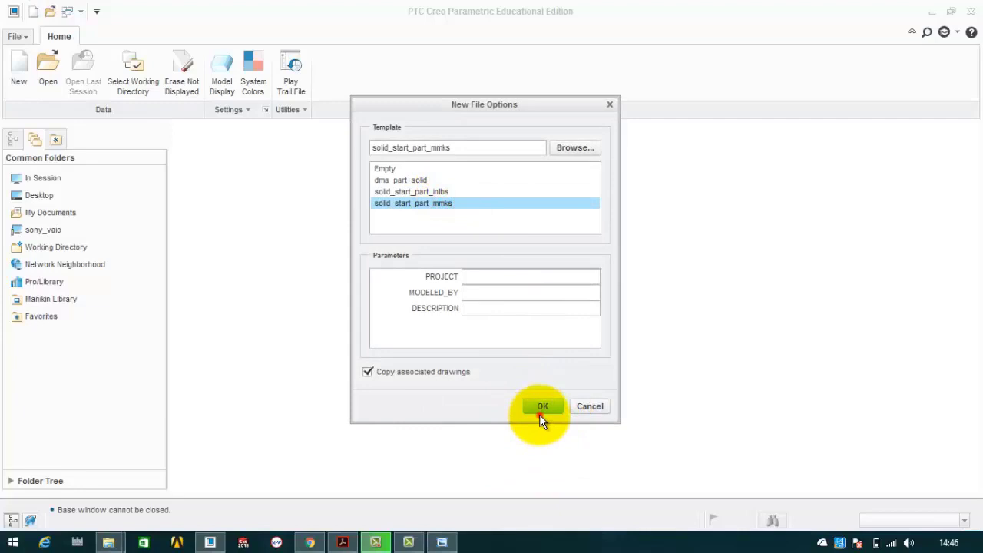
pyautogui.click(542, 407)
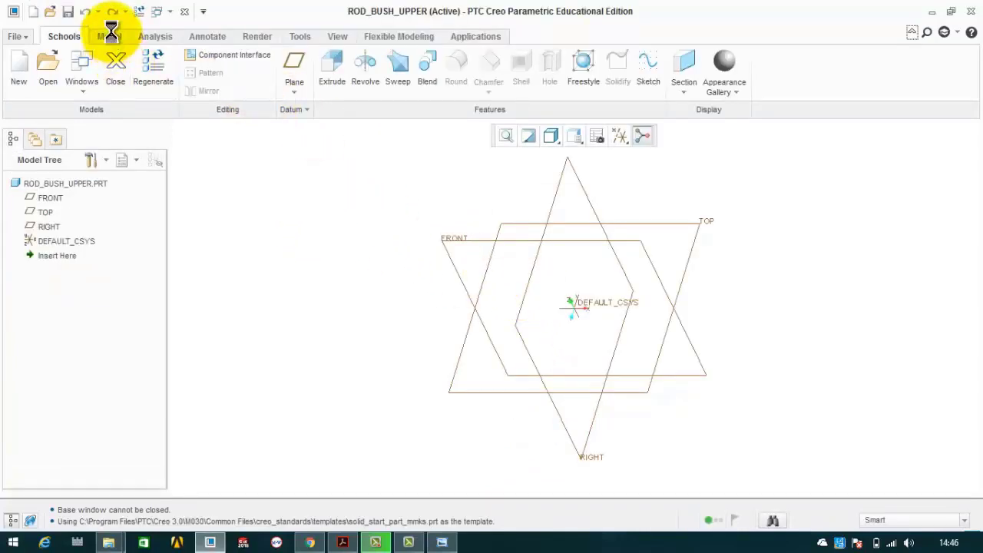
# Step: Start an Extrude and sketch two concentric Center and Point circles at the origin
pyautogui.click(109, 36)
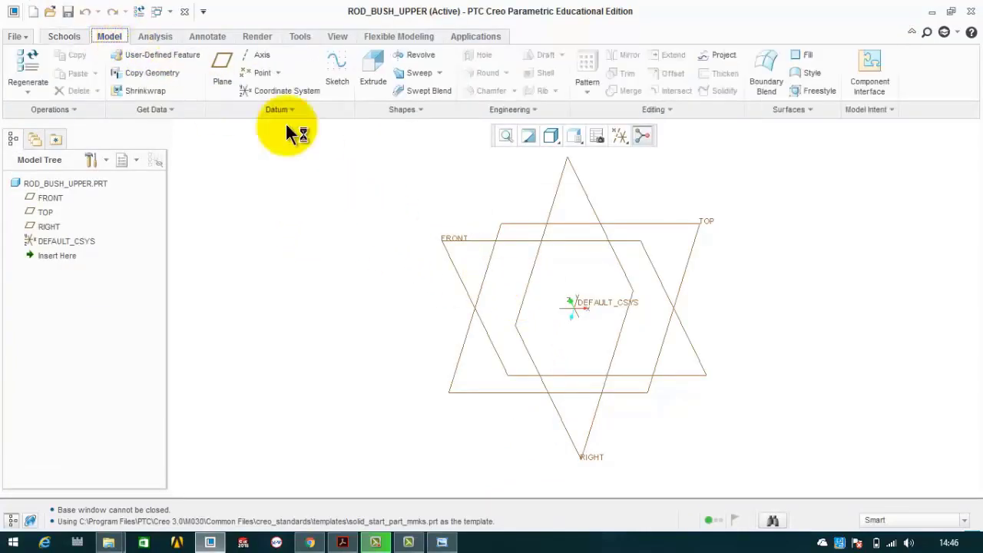
pyautogui.click(373, 62)
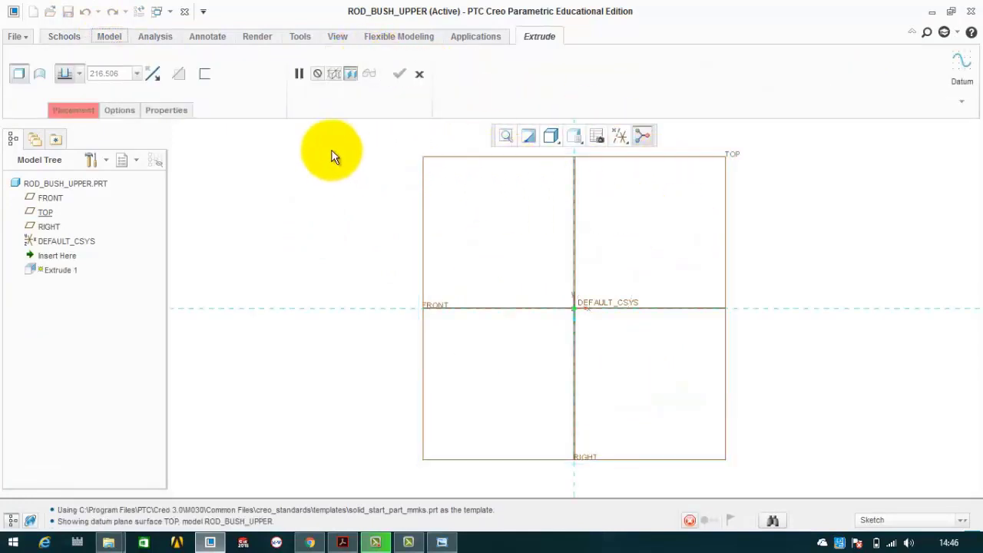
pyautogui.click(441, 542)
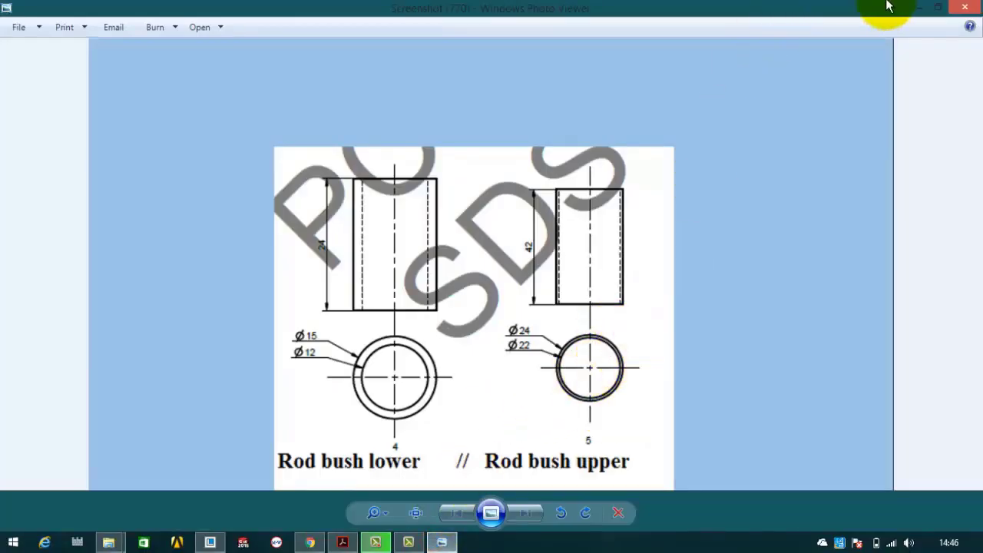
pyautogui.click(919, 8)
pyautogui.click(208, 69)
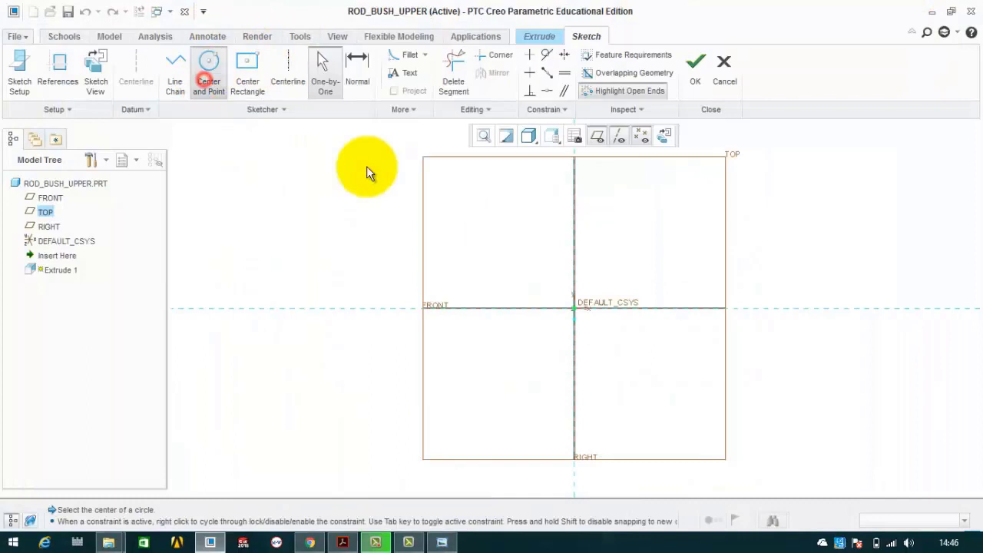
pyautogui.click(579, 307)
pyautogui.click(618, 239)
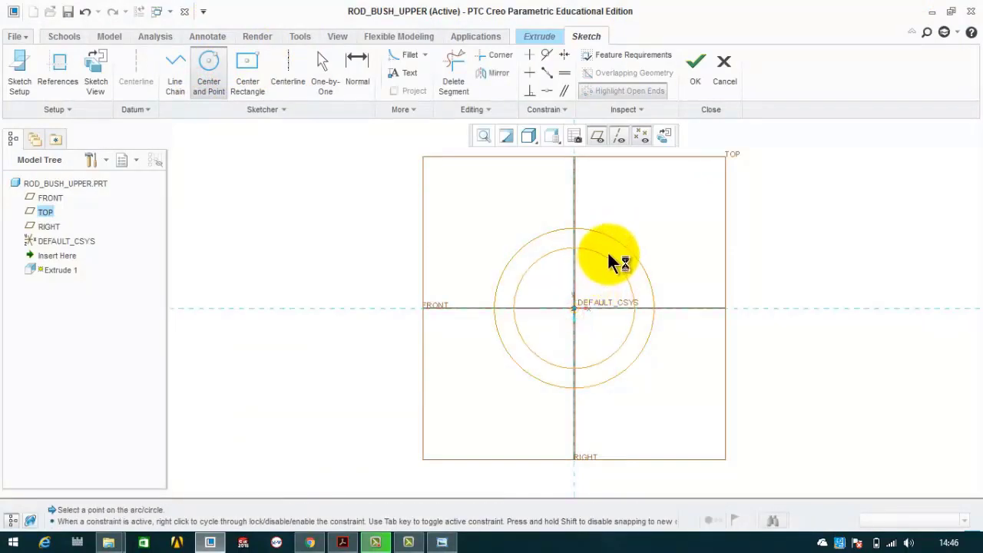
pyautogui.click(607, 257)
pyautogui.middleClick(561, 228)
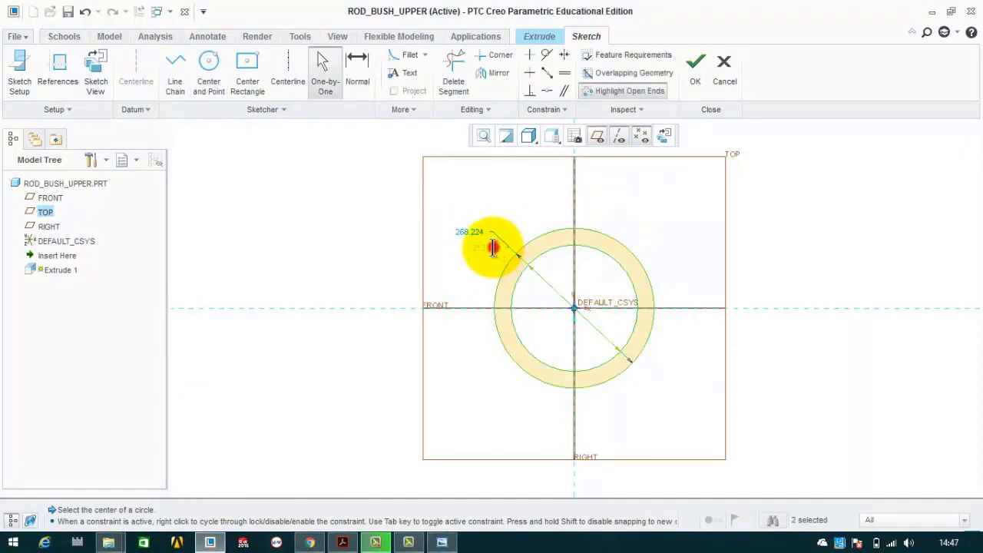
# Step: Set the inner circle diameter to 22 and the outer to 24
pyautogui.doubleClick(491, 246)
pyautogui.write('22')
pyautogui.press('Return')
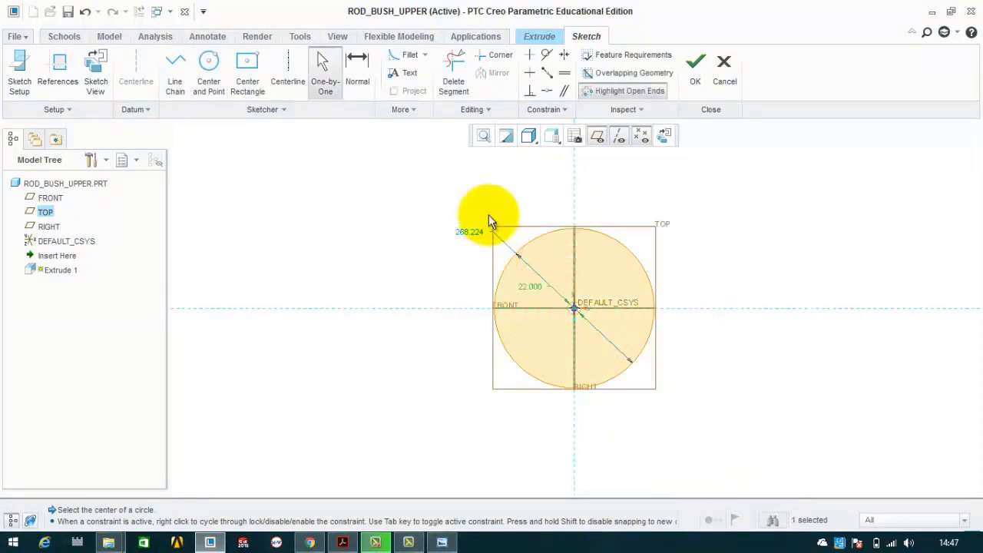
pyautogui.doubleClick(473, 232)
pyautogui.write('24')
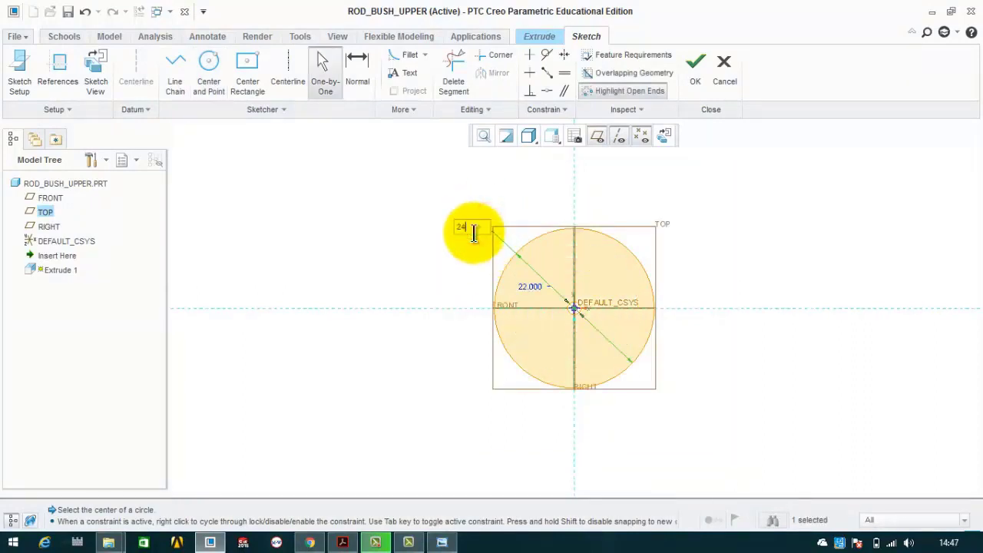
pyautogui.press('Return')
pyautogui.scroll(2, 574, 307)
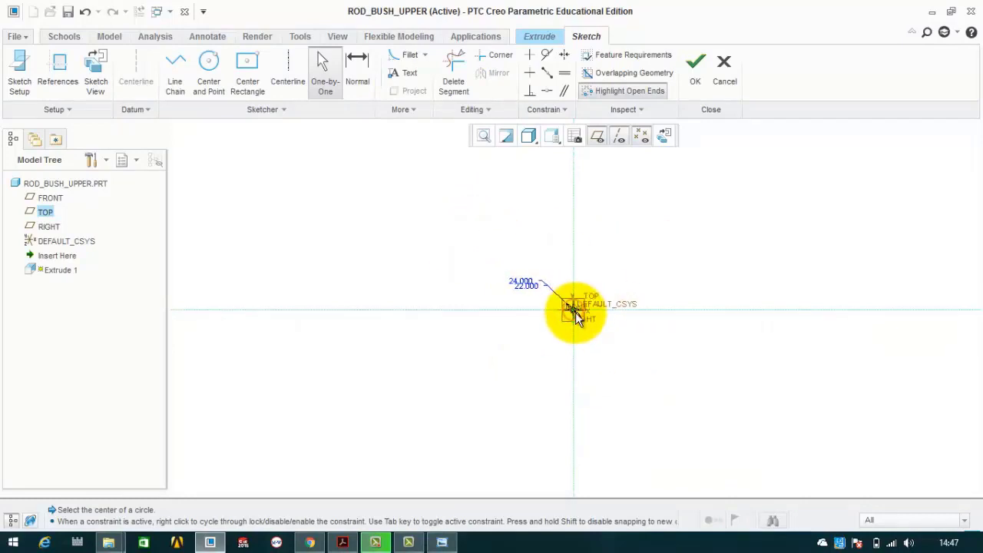
pyautogui.scroll(3, 584, 284)
# Step: Extrude the ring sketch 42 mm symmetrically about the sketch plane and finish the feature
pyautogui.click(696, 77)
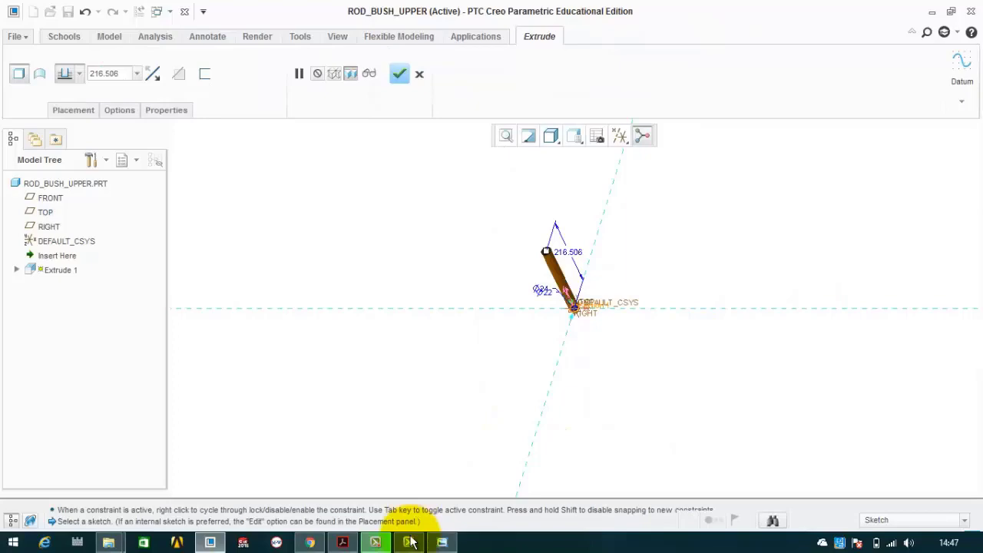
pyautogui.click(441, 542)
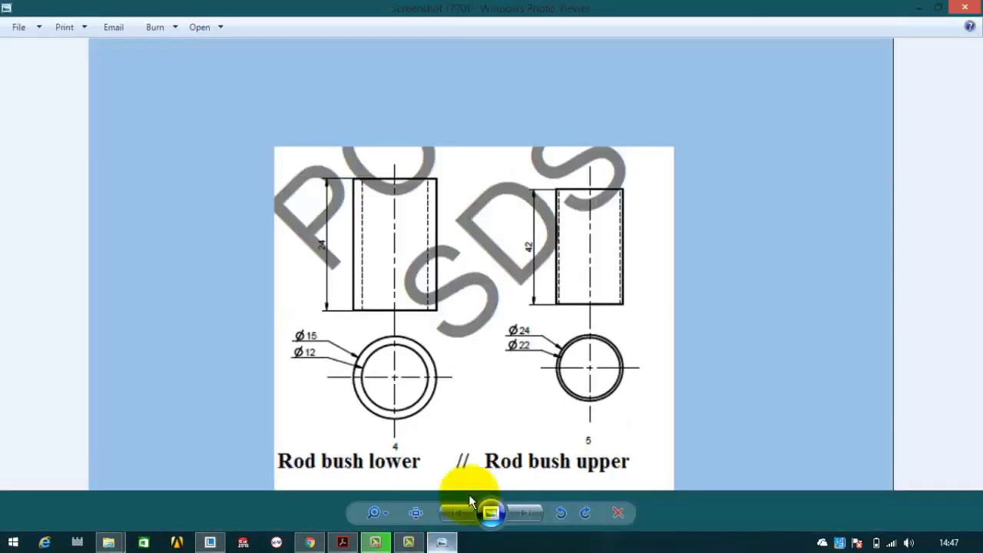
pyautogui.click(918, 7)
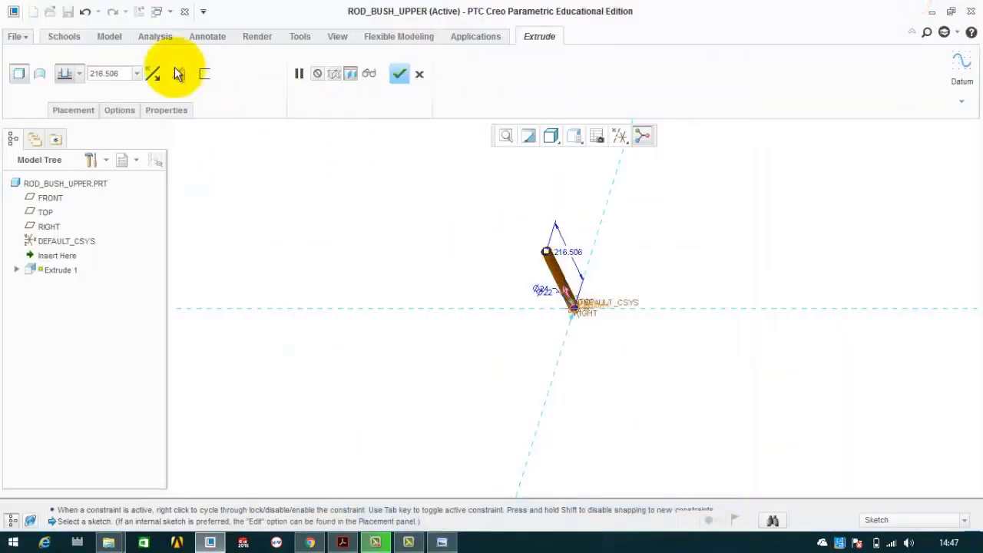
pyautogui.doubleClick(115, 70)
pyautogui.write('42')
pyautogui.press('Return')
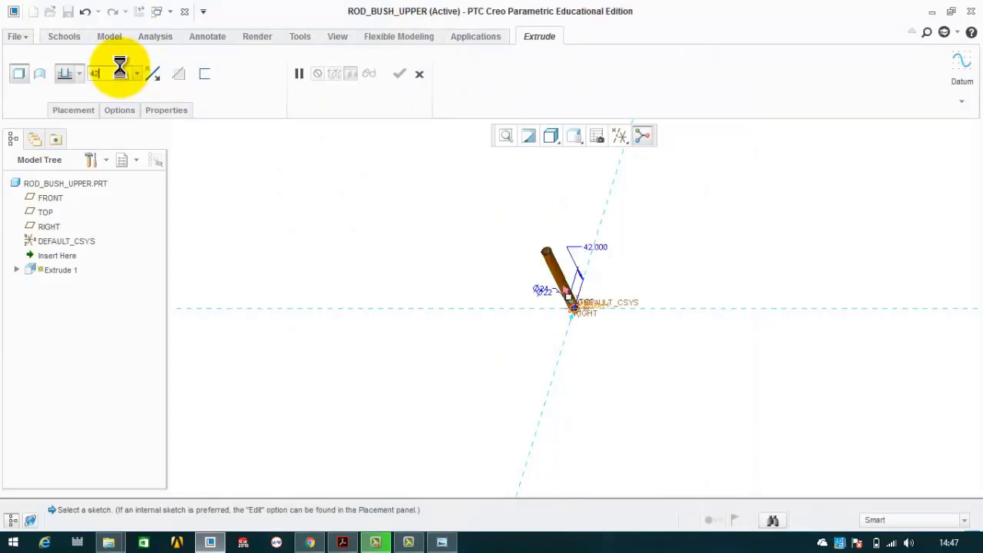
pyautogui.click(78, 71)
pyautogui.click(68, 116)
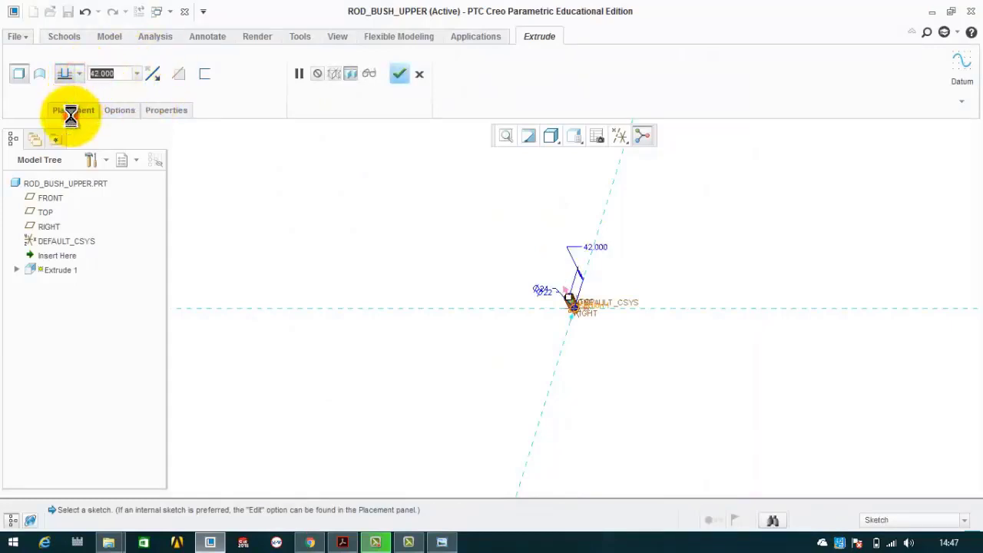
pyautogui.click(400, 71)
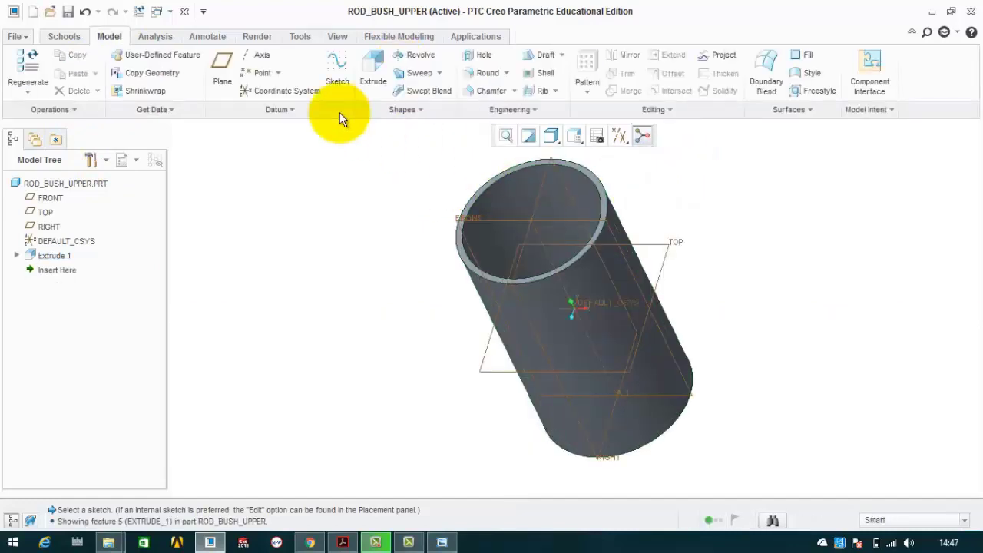
# Step: Save a copy of the upper bush as ROD_BUSH_UPPER1
pyautogui.click(17, 36)
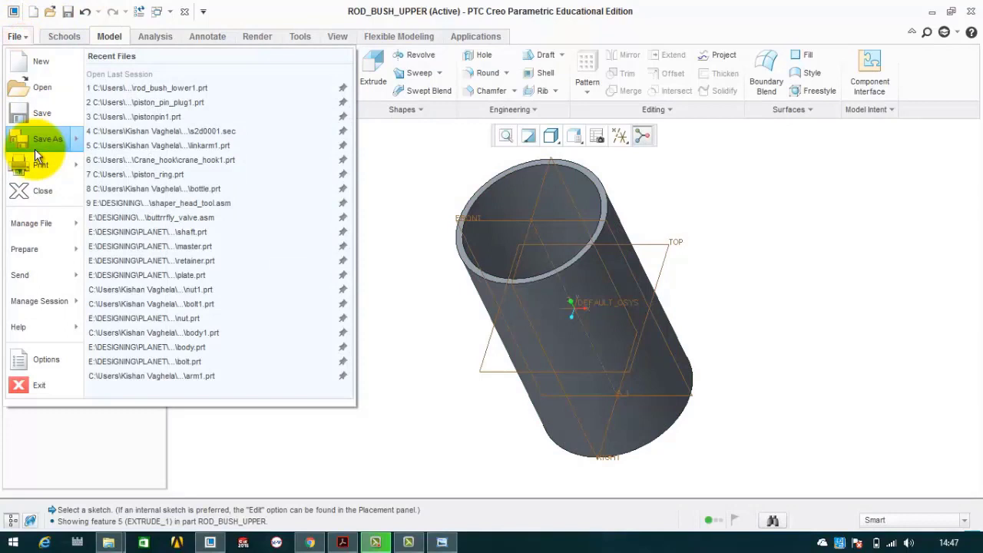
pyautogui.click(35, 144)
pyautogui.write('rod_bush_upper')
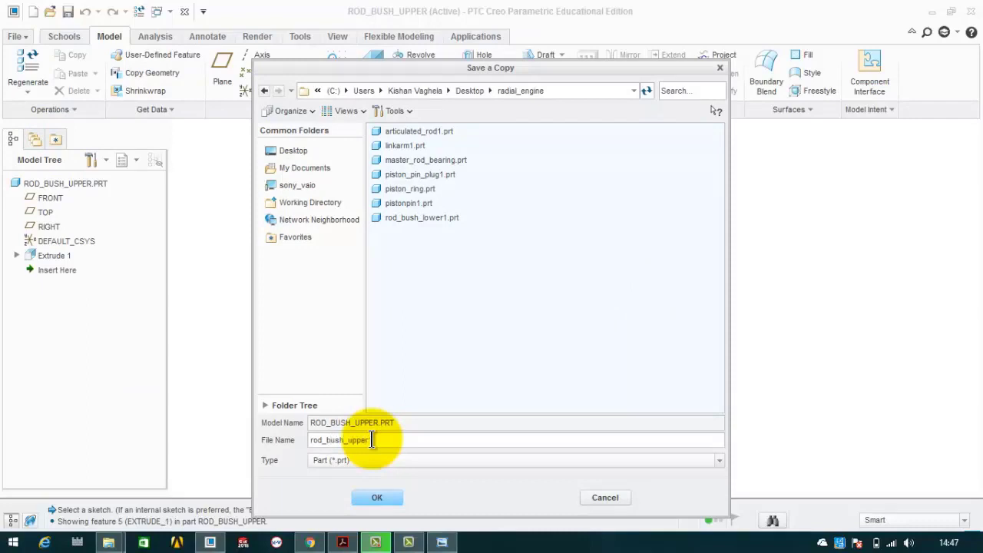
pyautogui.write('1')
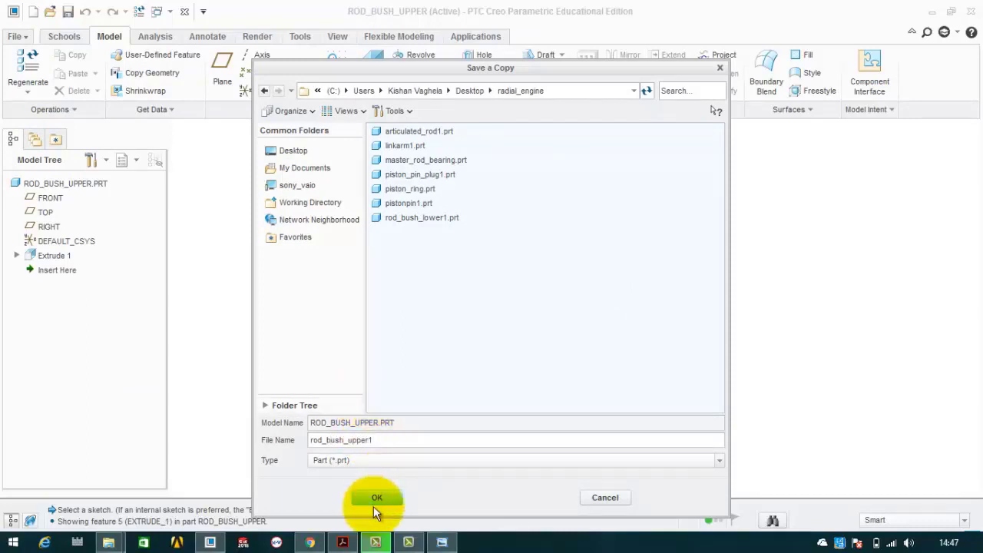
pyautogui.click(374, 500)
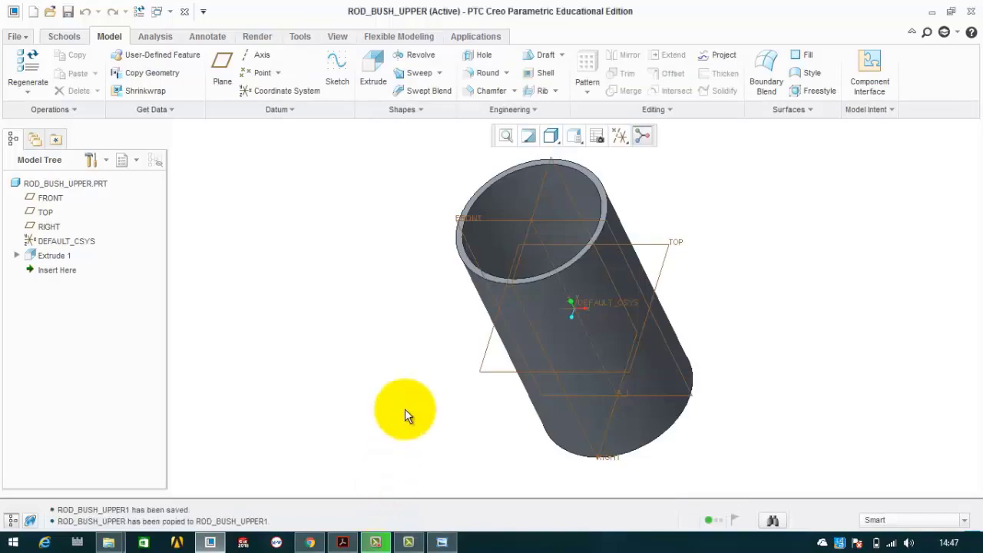